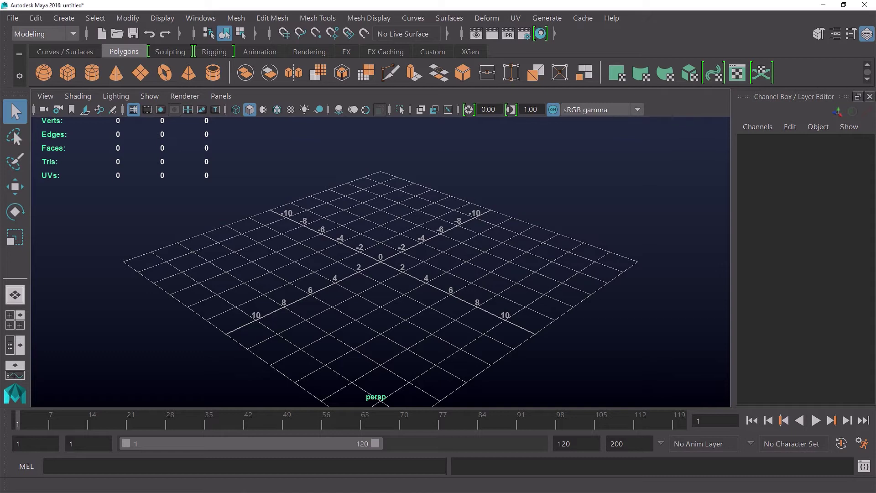
# - Create polygon sphere, cylinder and cube primitives, two of each, and spread them apart across the grid
pyautogui.click(50, 73)
pyautogui.click(92, 73)
pyautogui.keyDown('alt'); pyautogui.moveTo(319, 319); pyautogui.dragTo(199, 253); pyautogui.keyUp('alt')
pyautogui.press('w')
pyautogui.click(380, 275)
pyautogui.moveTo(352, 303); pyautogui.dragTo(333, 311)
pyautogui.click(383, 275)
pyautogui.click(384, 264)
pyautogui.keyDown('alt'); pyautogui.moveTo(382, 269); pyautogui.dragTo(424, 243); pyautogui.keyUp('alt')
pyautogui.click(382, 262)
pyautogui.click(381, 262)
pyautogui.moveTo(315, 277); pyautogui.dragTo(492, 222)
# - Select all six primitives and scale them uniformly to 2.403
pyautogui.keyDown('alt'); pyautogui.moveTo(119, 142); pyautogui.dragTo(182, 127); pyautogui.keyUp('alt')
pyautogui.keyDown('alt'); pyautogui.moveTo(181, 127); pyautogui.dragTo(182, 187, button='middle'); pyautogui.keyUp('alt')
pyautogui.moveTo(507, 365); pyautogui.dragTo(201, 173)
pyautogui.press('r')
pyautogui.moveTo(234, 256); pyautogui.dragTo(272, 258)
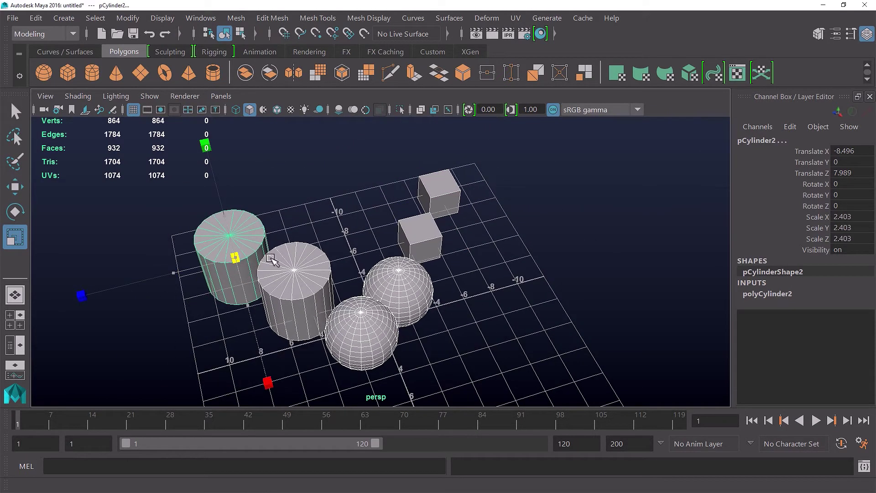
pyautogui.keyDown('alt'); pyautogui.moveTo(269, 183); pyautogui.dragTo(297, 166, button='middle'); pyautogui.keyUp('alt')
pyautogui.scroll(1, 297, 166)
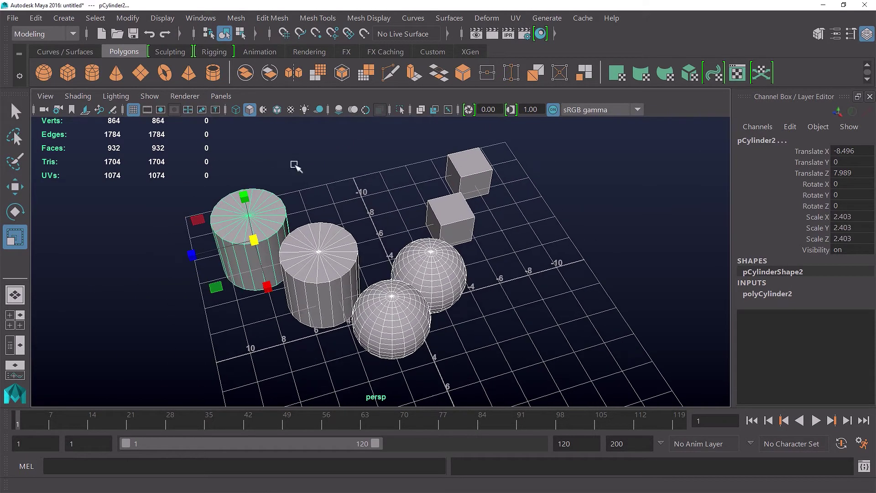
# - Hide the viewport grid, turn on Wireframe on Shaded display, and clear the selection
pyautogui.click(133, 110)
pyautogui.keyDown('alt'); pyautogui.moveTo(310, 175); pyautogui.dragTo(328, 191); pyautogui.keyUp('alt')
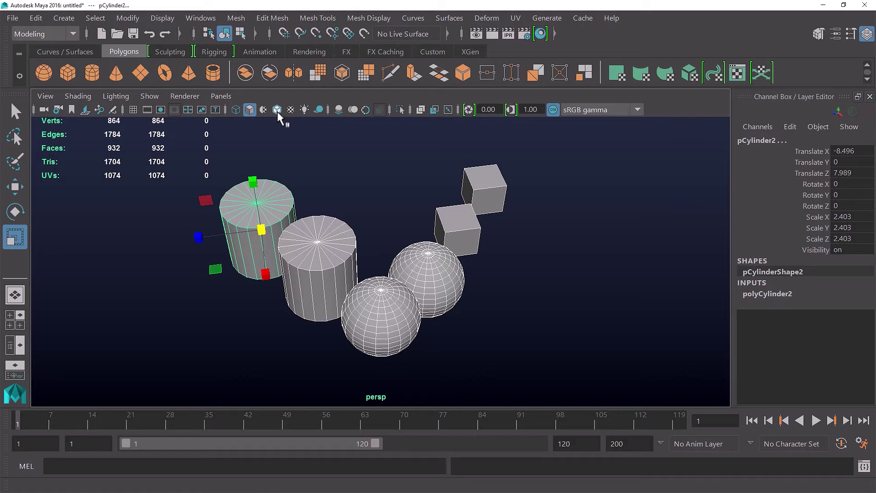
pyautogui.click(78, 98)
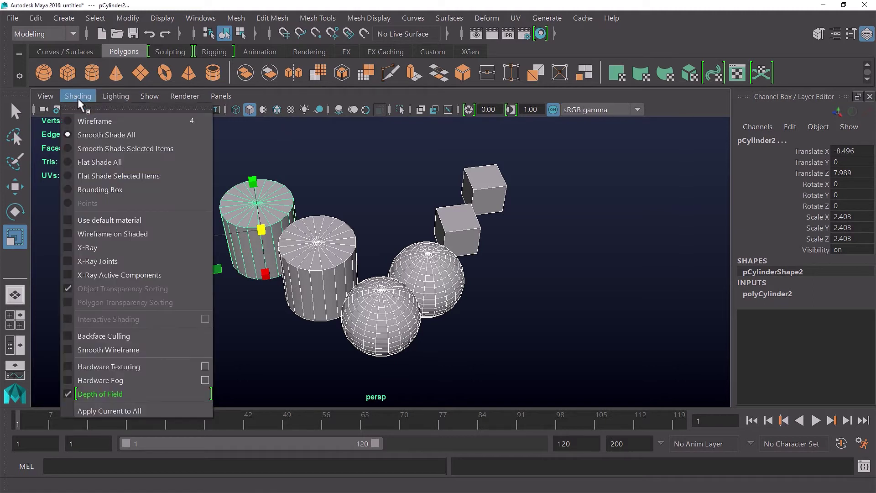
pyautogui.click(111, 233)
pyautogui.click(135, 283)
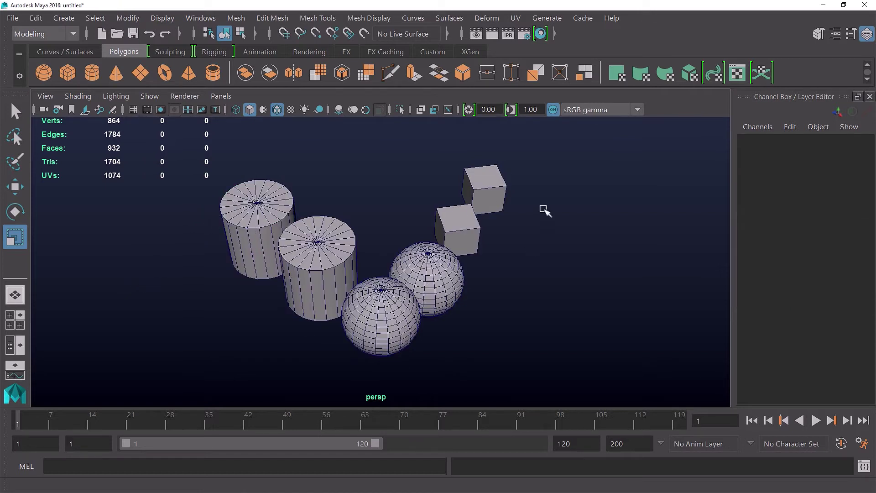
# - Select both cylinders and the front sphere together and open the Wireframe Color settings
pyautogui.keyDown('alt'); pyautogui.moveTo(256, 201); pyautogui.dragTo(345, 220, button='right'); pyautogui.keyUp('alt')
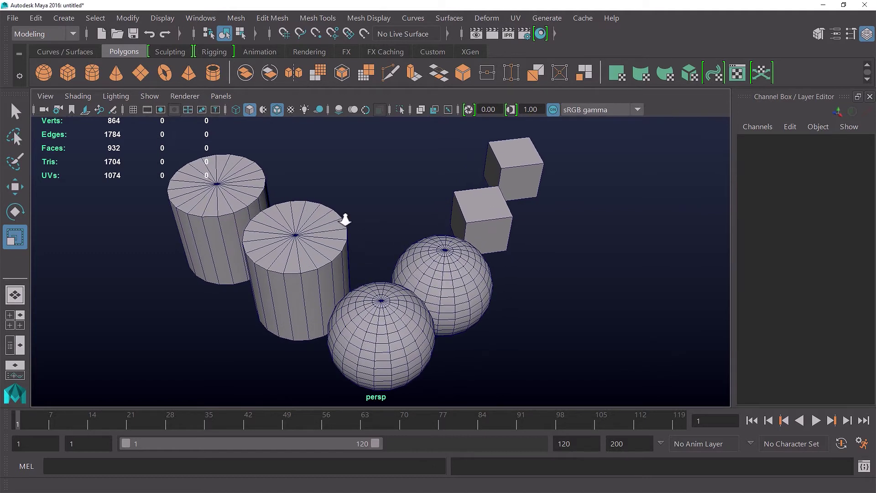
pyautogui.click(230, 204)
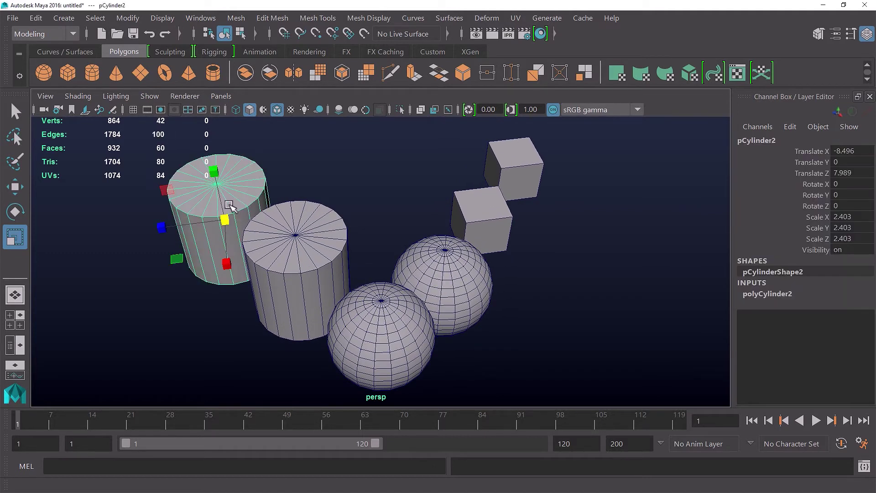
pyautogui.click(317, 248)
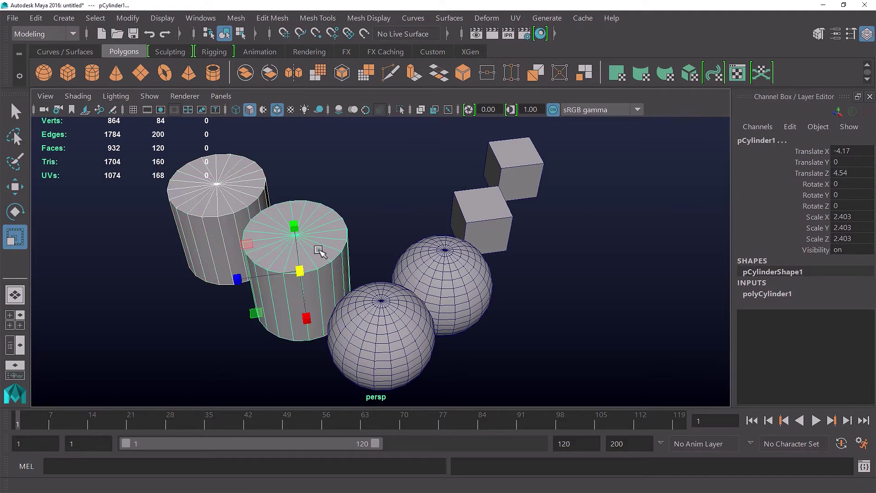
pyautogui.click(374, 308)
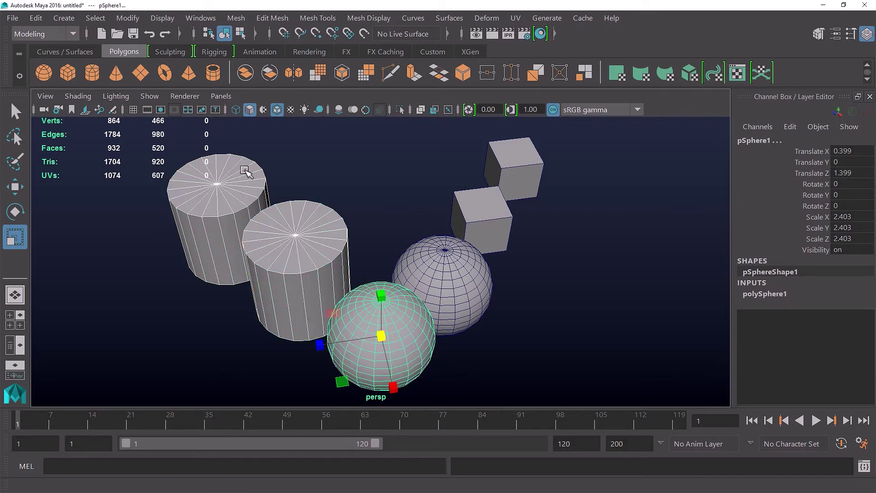
pyautogui.click(160, 19)
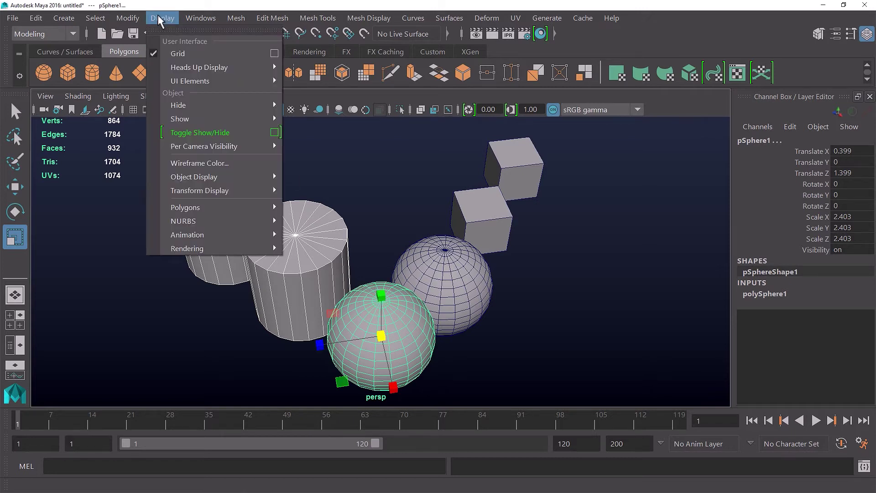
pyautogui.click(239, 163)
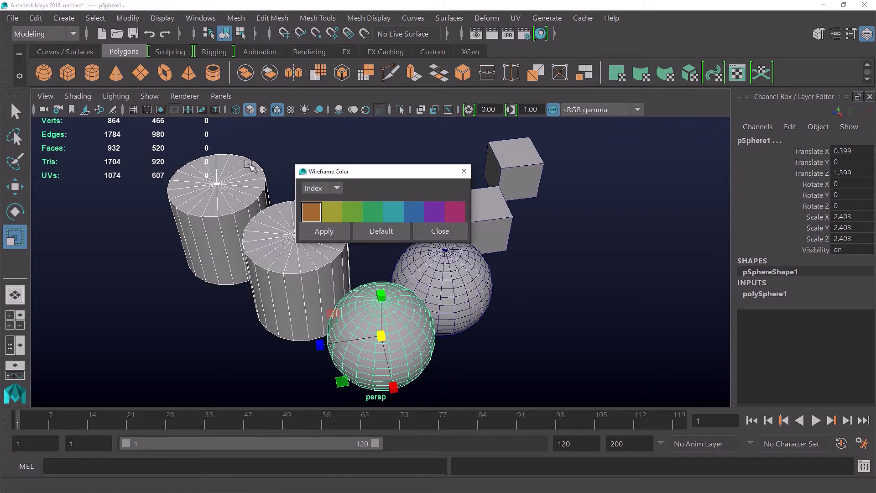
pyautogui.moveTo(378, 173); pyautogui.dragTo(538, 175)
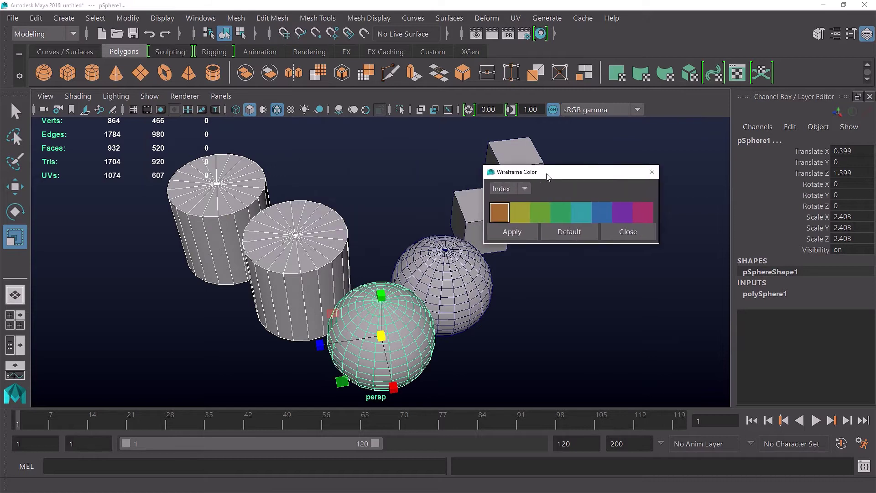
# - Switch the wireframe color mode from Index to RGB
pyautogui.click(526, 184)
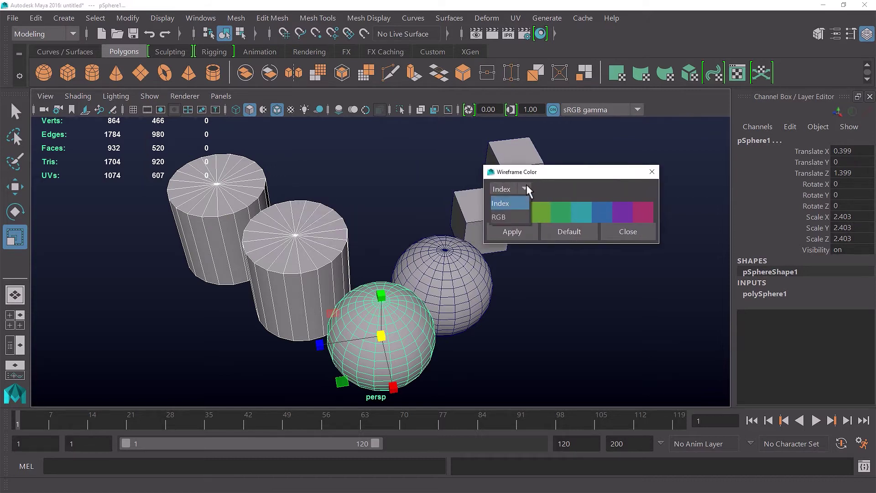
pyautogui.click(519, 212)
pyautogui.click(526, 188)
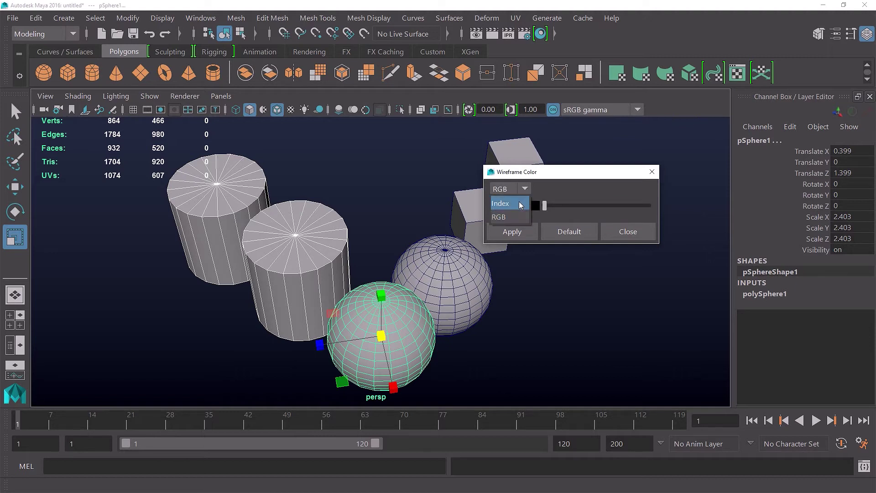
pyautogui.click(518, 201)
pyautogui.click(522, 188)
pyautogui.click(512, 209)
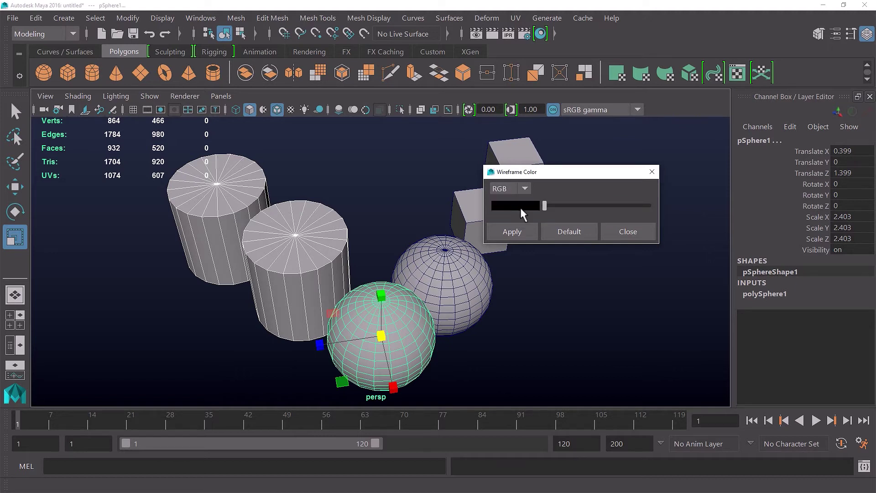
# - Choose a purple RGB wireframe color, apply it to the two cylinders and front sphere, and deselect them
pyautogui.click(521, 207)
pyautogui.moveTo(509, 247); pyautogui.dragTo(533, 264)
pyautogui.moveTo(532, 283); pyautogui.dragTo(547, 284)
pyautogui.moveTo(536, 248); pyautogui.dragTo(565, 264)
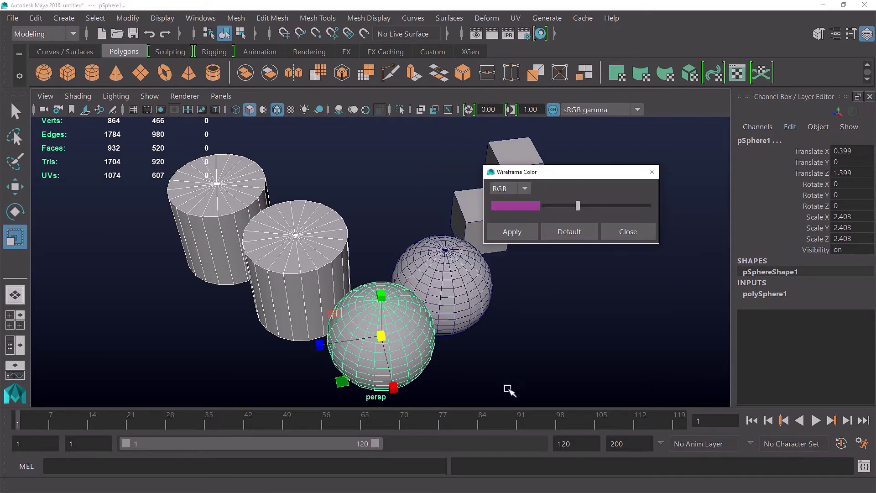
pyautogui.click(513, 232)
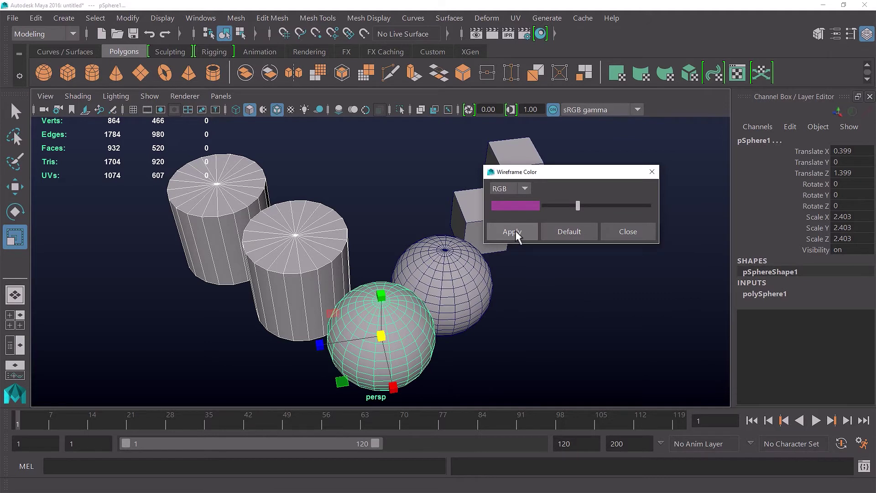
pyautogui.click(394, 195)
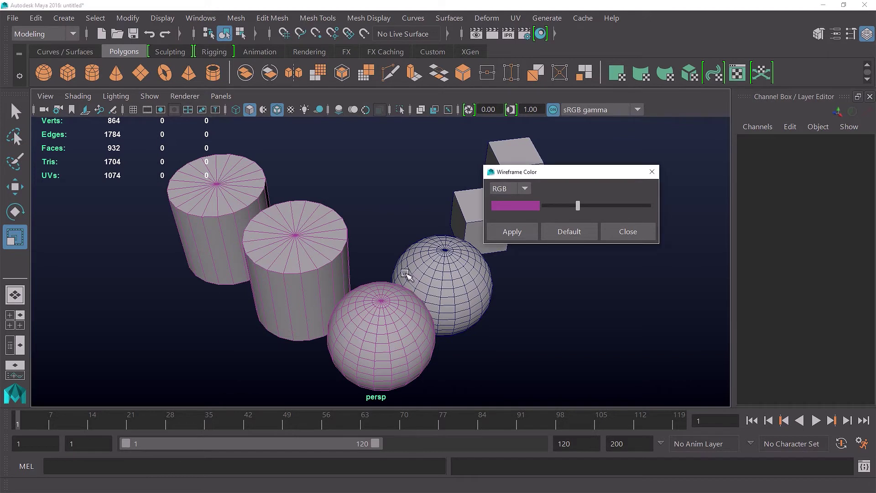
# - Return the wireframe color mode to Index and apply the olive-yellow color to the rear cylinder
pyautogui.keyDown('alt'); pyautogui.moveTo(377, 256); pyautogui.dragTo(362, 261, button='middle'); pyautogui.keyUp('alt')
pyautogui.moveTo(556, 174); pyautogui.dragTo(628, 176)
pyautogui.click(584, 189)
pyautogui.click(584, 199)
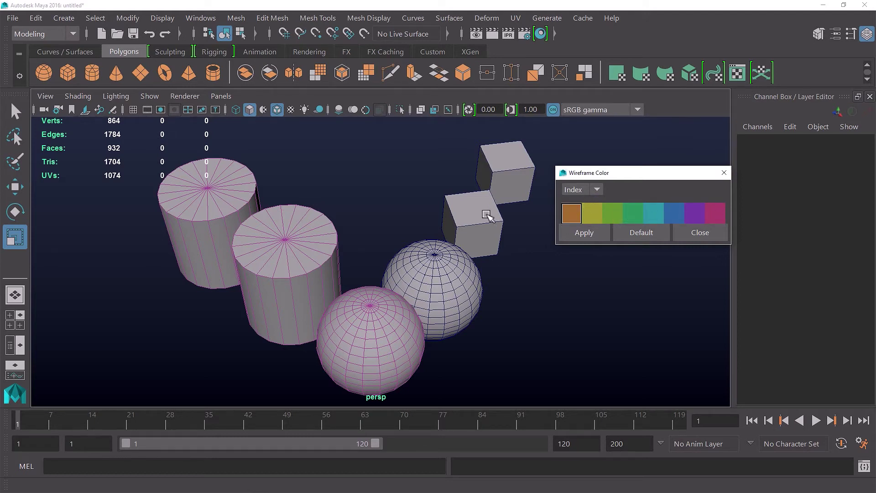
pyautogui.click(233, 206)
pyautogui.click(590, 191)
pyautogui.click(584, 204)
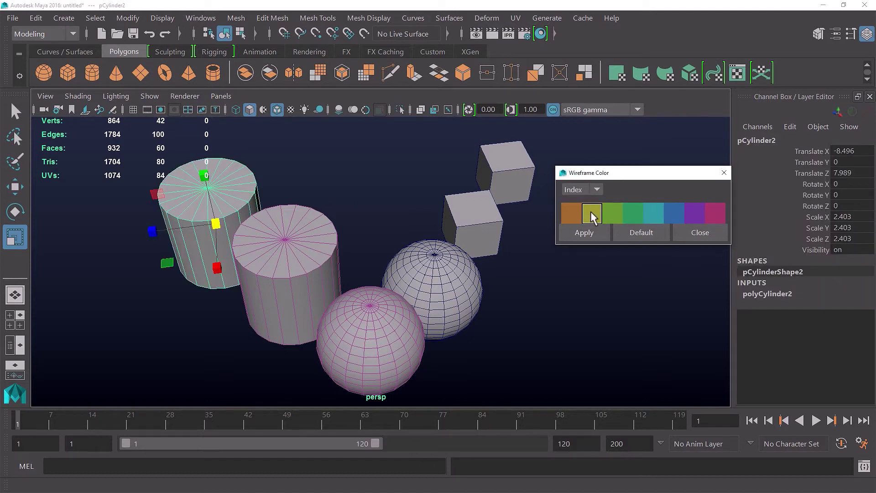
pyautogui.click(586, 230)
# - Apply the yellow-green Index wireframe color to the front cylinder
pyautogui.click(331, 249)
pyautogui.click(596, 191)
pyautogui.click(589, 204)
pyautogui.click(610, 216)
pyautogui.click(586, 232)
# - Apply the emerald-green Index wireframe color to the front sphere
pyautogui.click(378, 314)
pyautogui.click(586, 190)
pyautogui.click(584, 206)
pyautogui.click(635, 214)
pyautogui.click(580, 233)
# - Apply the cyan Index wireframe color to the rear sphere
pyautogui.click(446, 278)
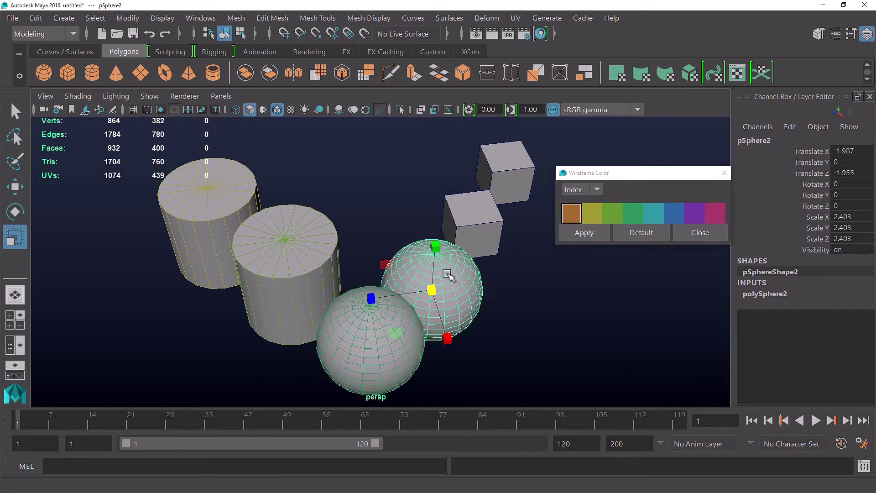
pyautogui.click(594, 193)
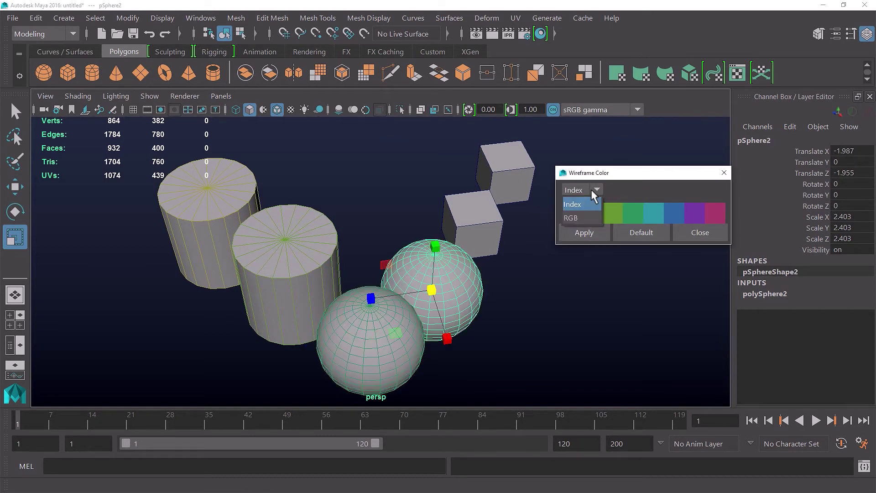
pyautogui.click(653, 210)
pyautogui.click(600, 233)
# - Apply the purple Index wireframe color to the cube nearest the spheres
pyautogui.click(492, 226)
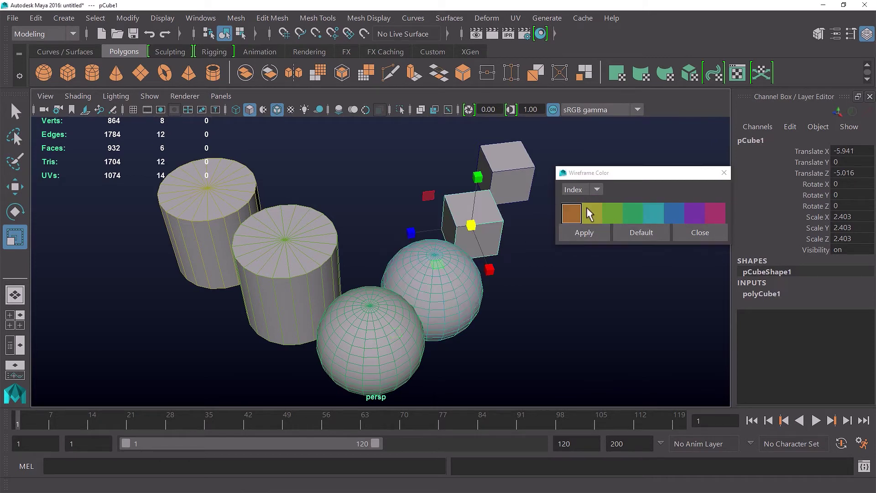
pyautogui.click(676, 213)
pyautogui.click(592, 231)
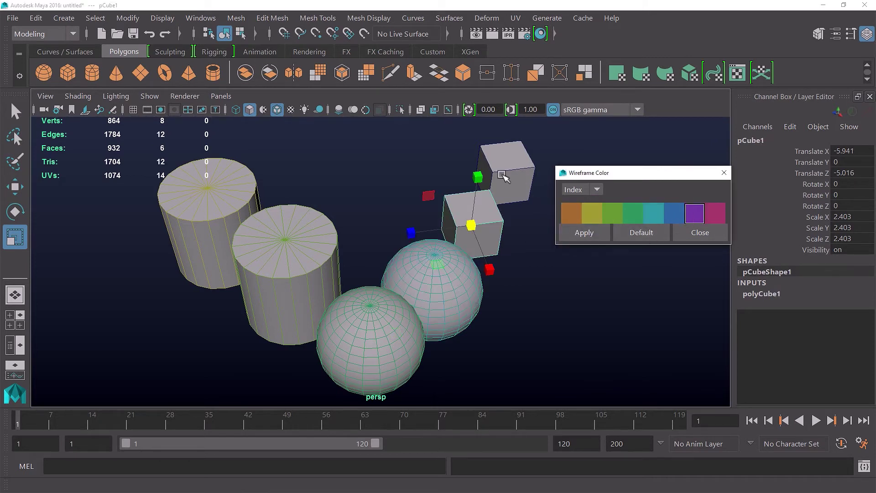
# - Apply the magenta Index wireframe color to the farthest cube and clear the selection
pyautogui.click(505, 173)
pyautogui.click(715, 213)
pyautogui.click(584, 232)
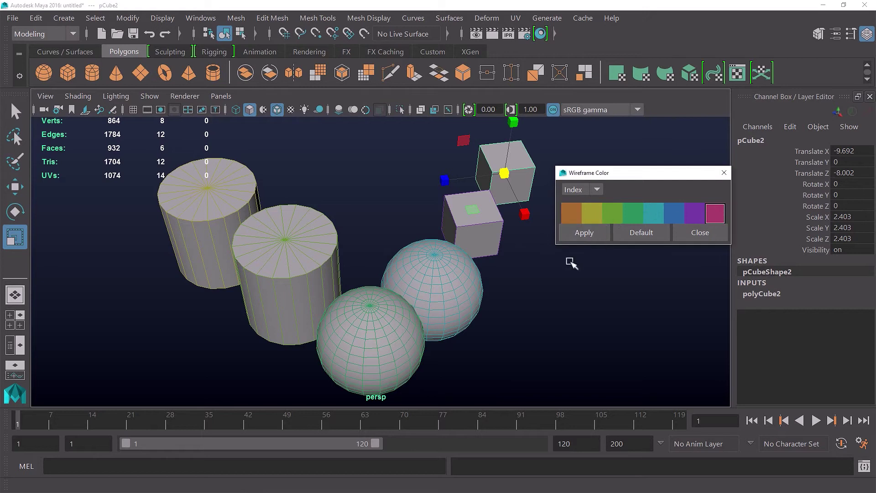
pyautogui.click(569, 297)
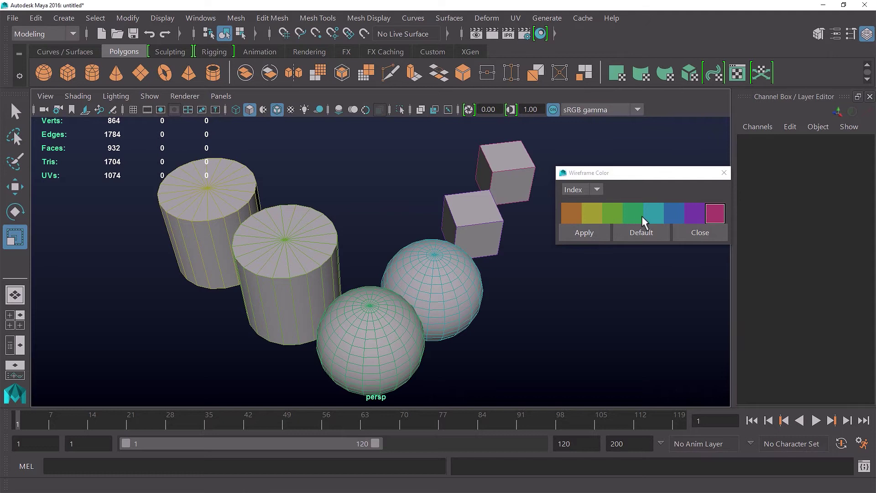
# - Open the Color Settings and expand the User Defined colors, keeping the Wireframe Color palette in view
pyautogui.click(200, 18)
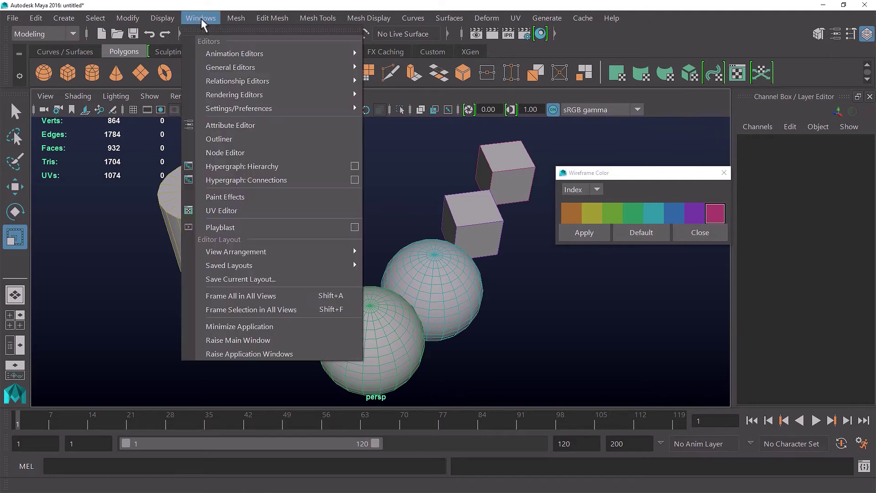
pyautogui.moveTo(279, 114)
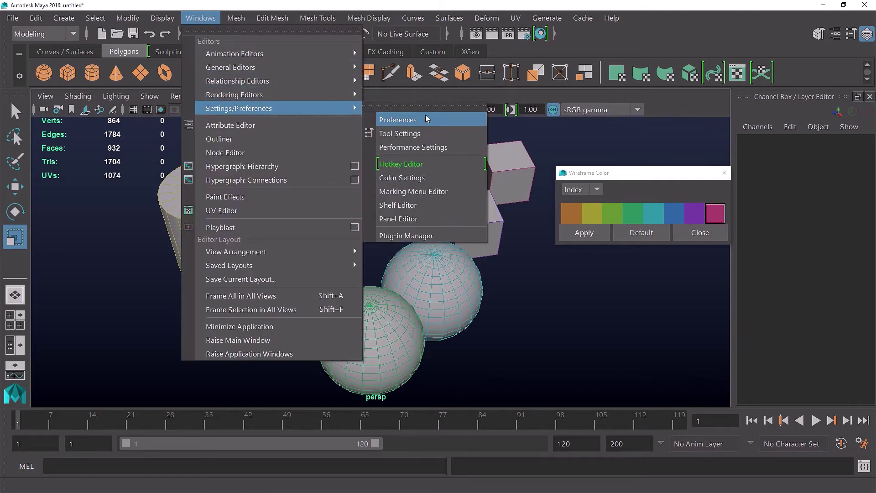
pyautogui.click(416, 177)
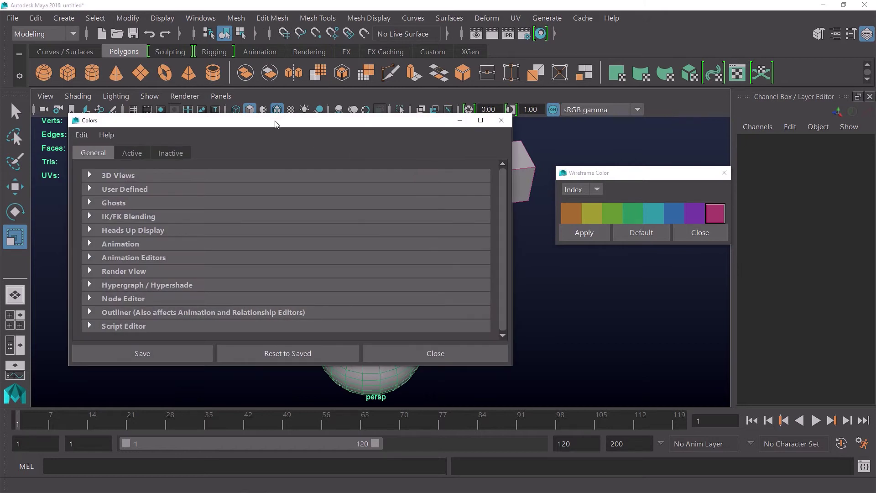
pyautogui.moveTo(275, 120); pyautogui.dragTo(517, 120)
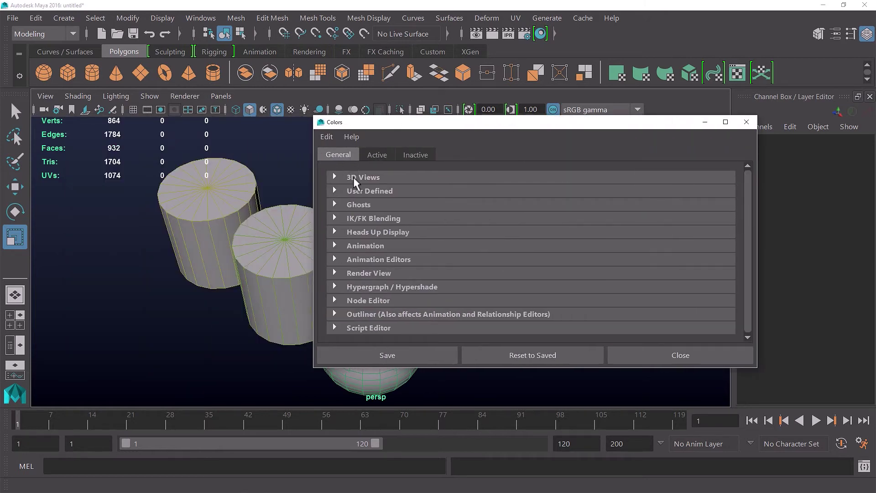
pyautogui.click(348, 188)
pyautogui.moveTo(432, 125); pyautogui.dragTo(207, 131)
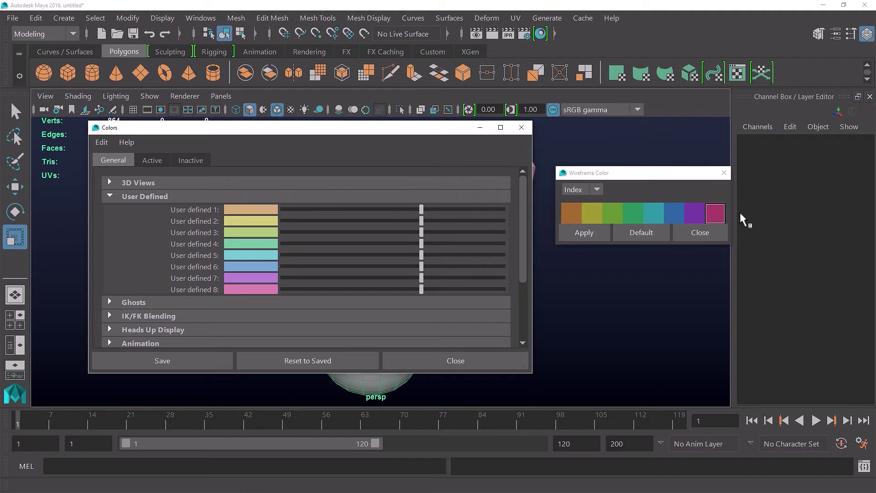
# - Brighten user defined colors 1, 6 and 8, and darken user defined colors 2, 4 and 7
pyautogui.click(470, 209)
pyautogui.click(401, 221)
pyautogui.click(459, 243)
pyautogui.click(365, 244)
pyautogui.moveTo(377, 267); pyautogui.dragTo(469, 268)
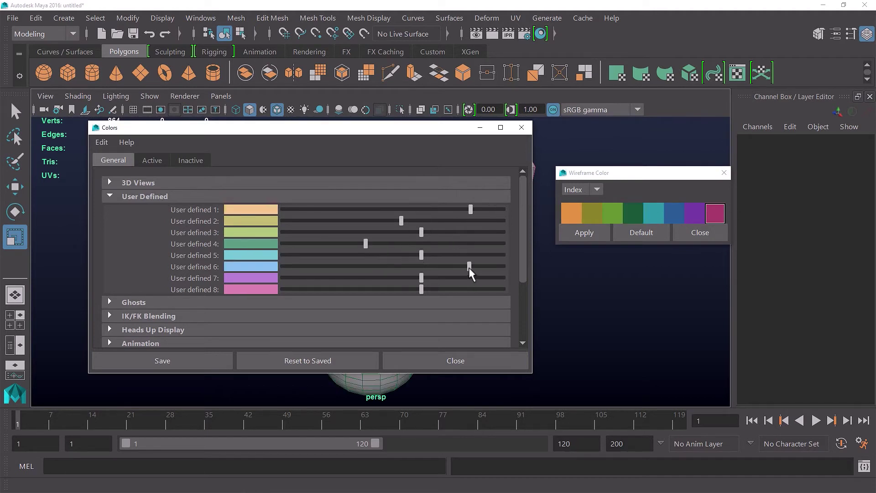
pyautogui.click(373, 278)
pyautogui.click(461, 288)
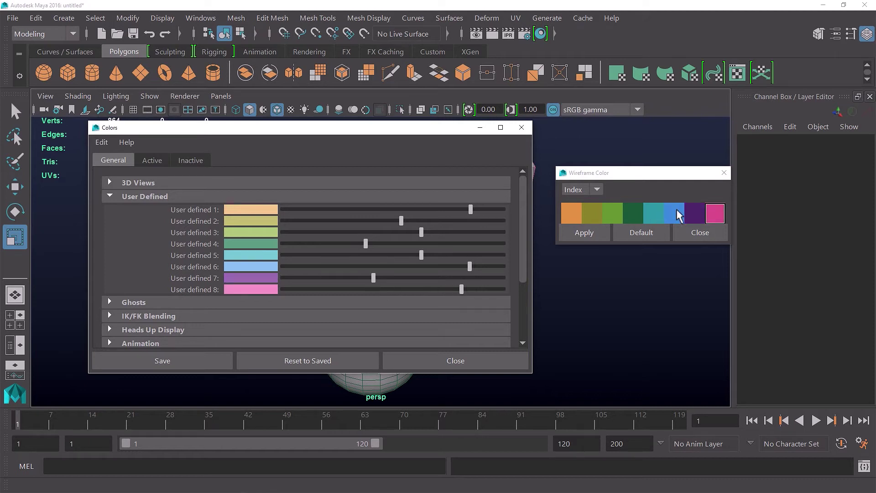
# - Reset the user defined colors to their saved values
pyautogui.moveTo(409, 128); pyautogui.dragTo(433, 119)
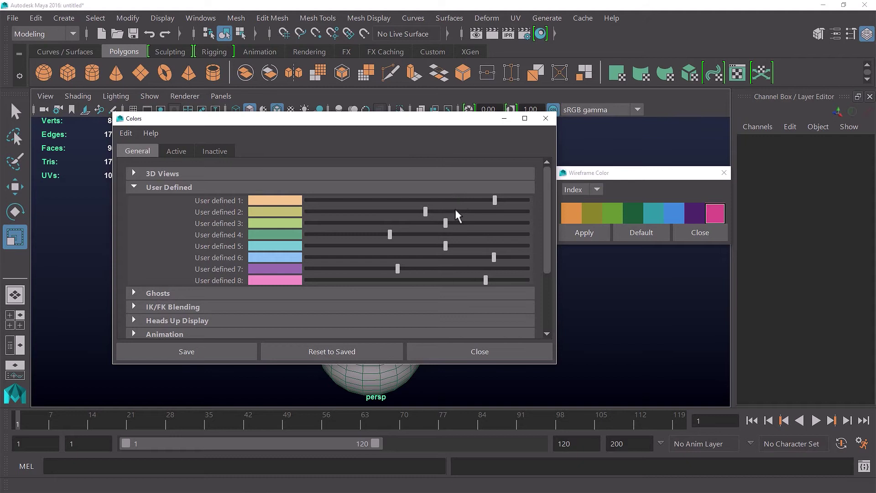
pyautogui.click(333, 349)
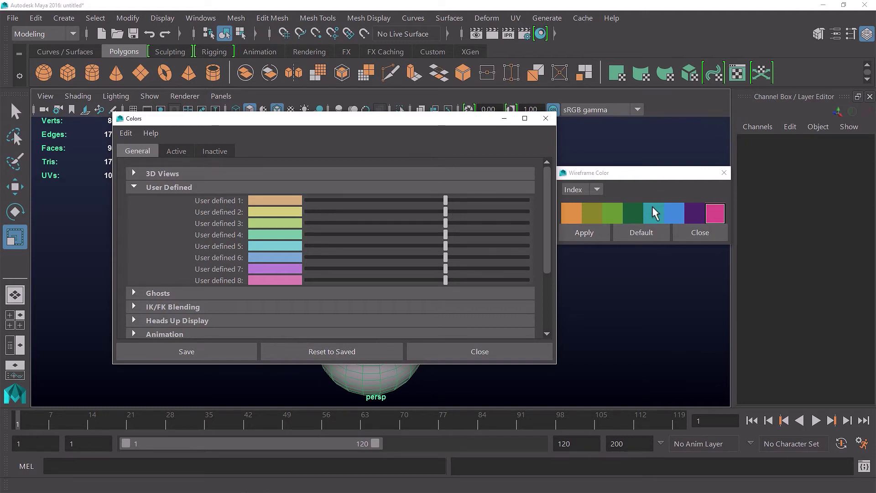
# - Save the user defined colors and close the Color Settings
pyautogui.click(448, 201)
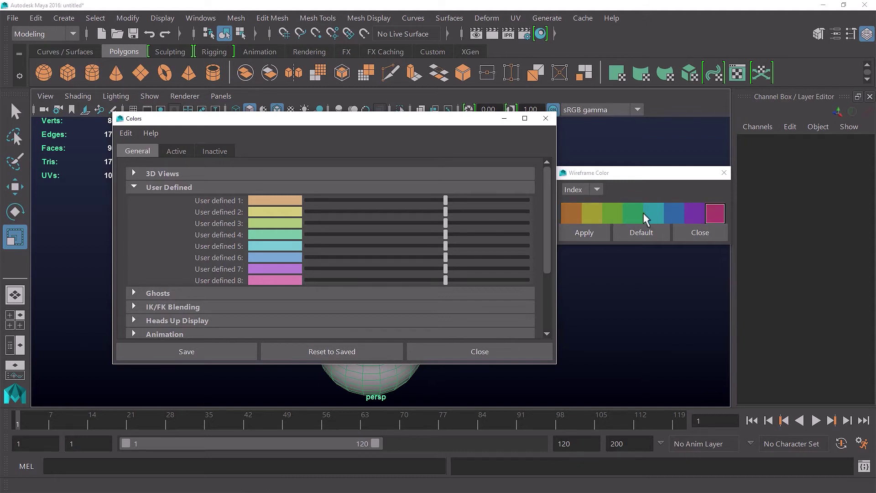
pyautogui.click(219, 353)
pyautogui.click(473, 352)
# - Restore the default wireframe color on the sphere nearest the cubes and clear the selection
pyautogui.click(649, 231)
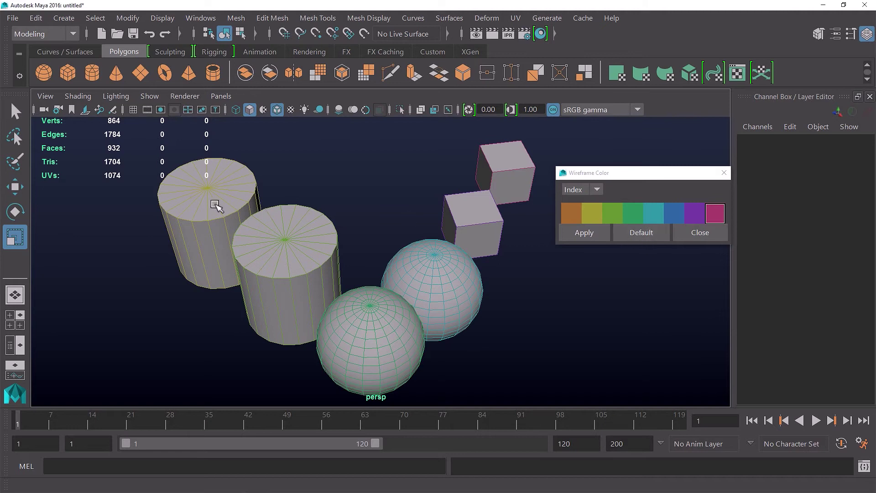
pyautogui.moveTo(132, 133); pyautogui.dragTo(615, 420)
pyautogui.click(447, 289)
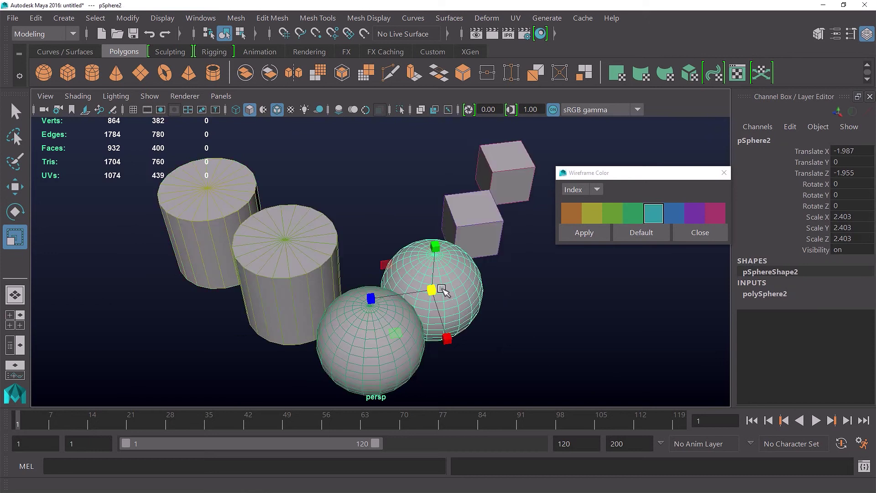
pyautogui.click(638, 232)
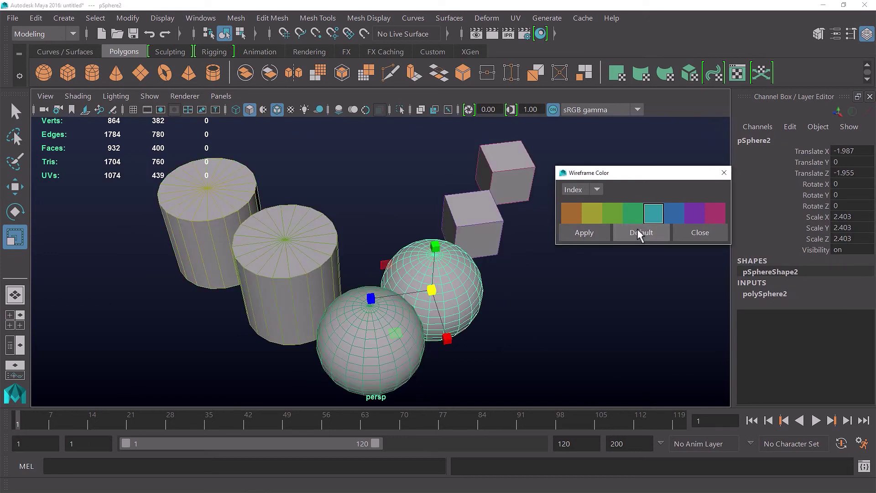
pyautogui.click(601, 290)
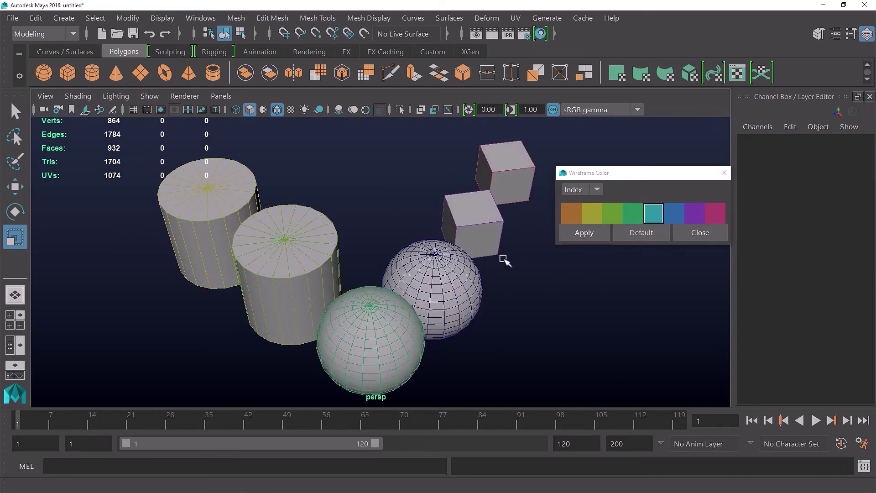
# - Restore the default wireframe color on all objects in the scene and clear the selection
pyautogui.moveTo(124, 132); pyautogui.dragTo(582, 347)
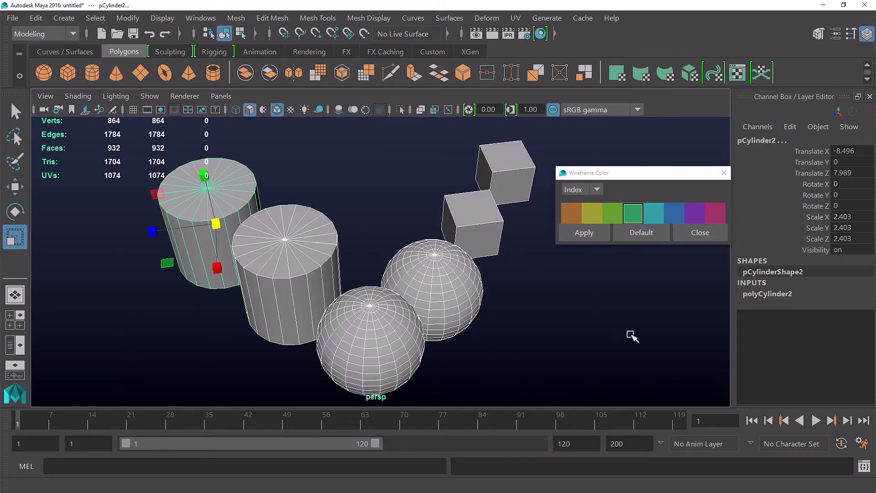
pyautogui.click(637, 239)
pyautogui.click(502, 300)
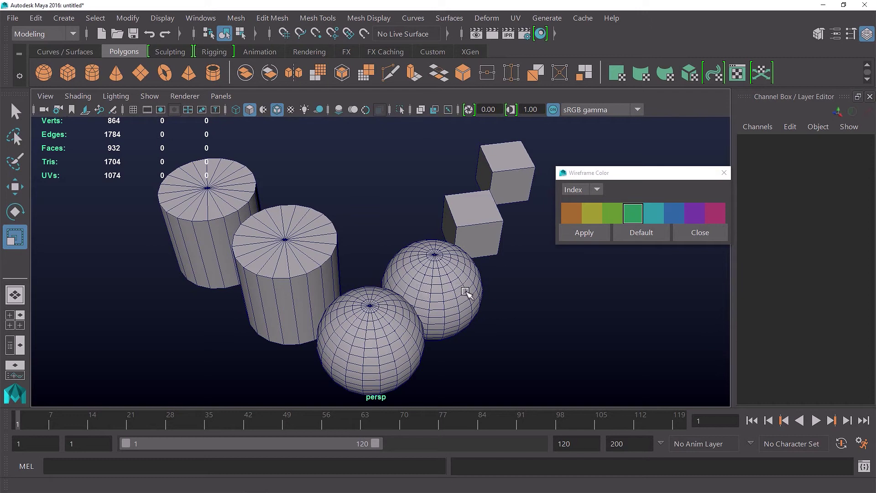
# - Add a polygon cone scaled to about 2.4 and place it between the cylinders and the cubes
pyautogui.click(116, 73)
pyautogui.moveTo(400, 329); pyautogui.dragTo(358, 183)
pyautogui.press('w')
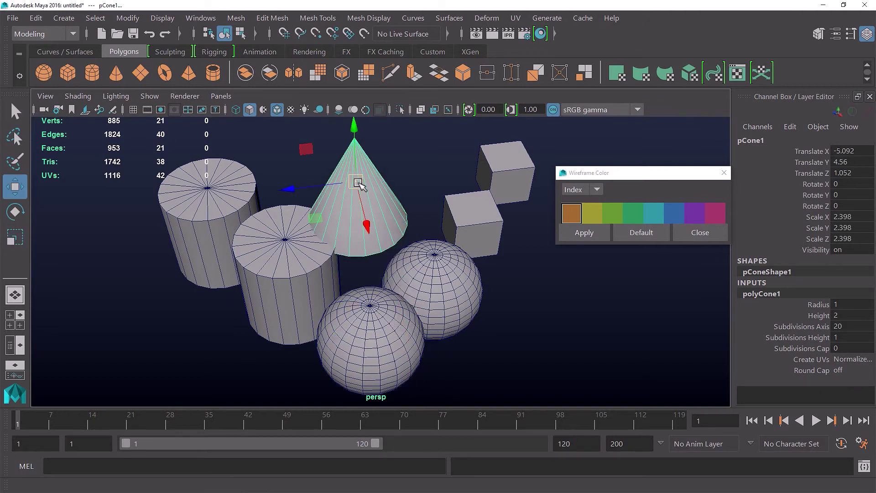
# - Open the Color Settings at the Inactive Objects colors and place the window clear of the cone and cylinders
pyautogui.click(200, 18)
pyautogui.moveTo(251, 111)
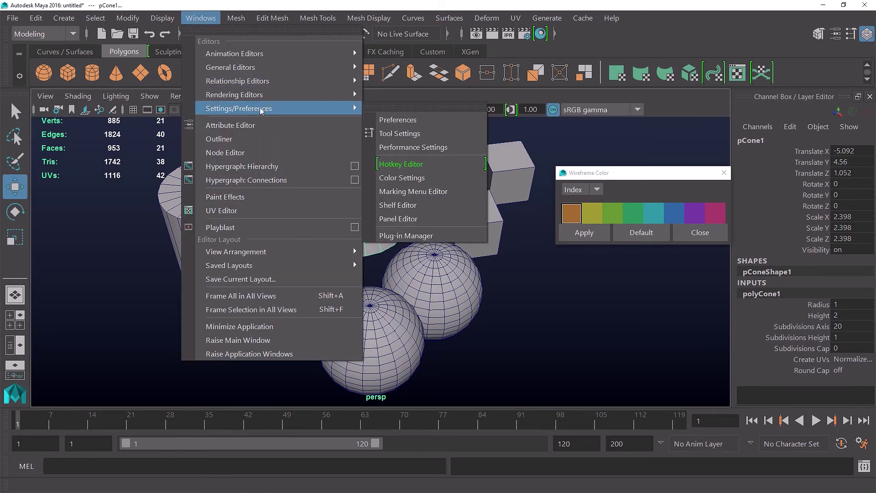
pyautogui.click(420, 178)
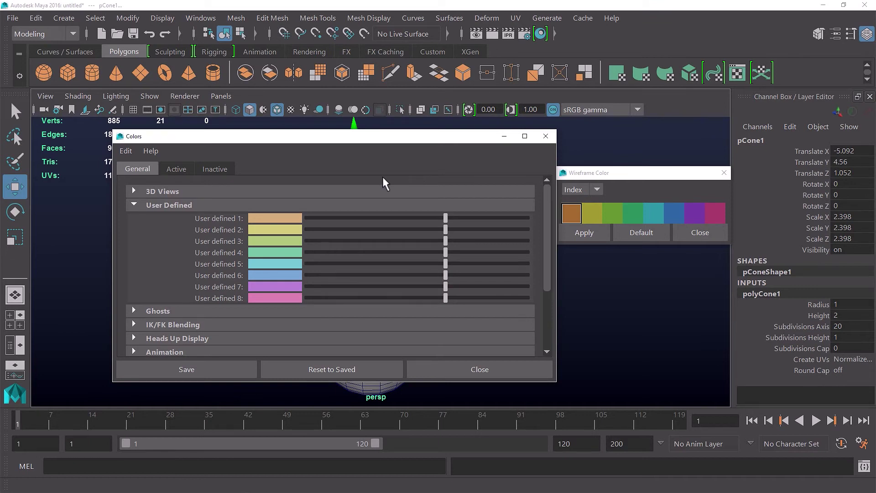
pyautogui.click(221, 170)
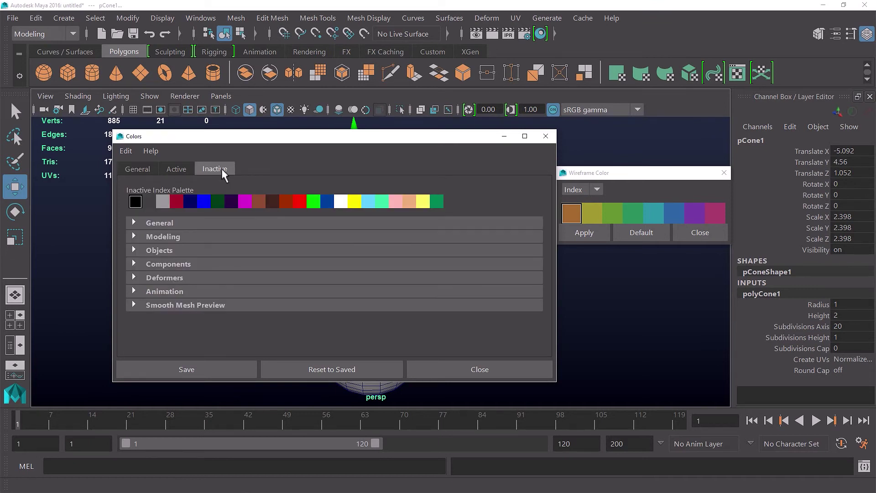
pyautogui.click(154, 250)
pyautogui.moveTo(286, 142); pyautogui.dragTo(617, 69)
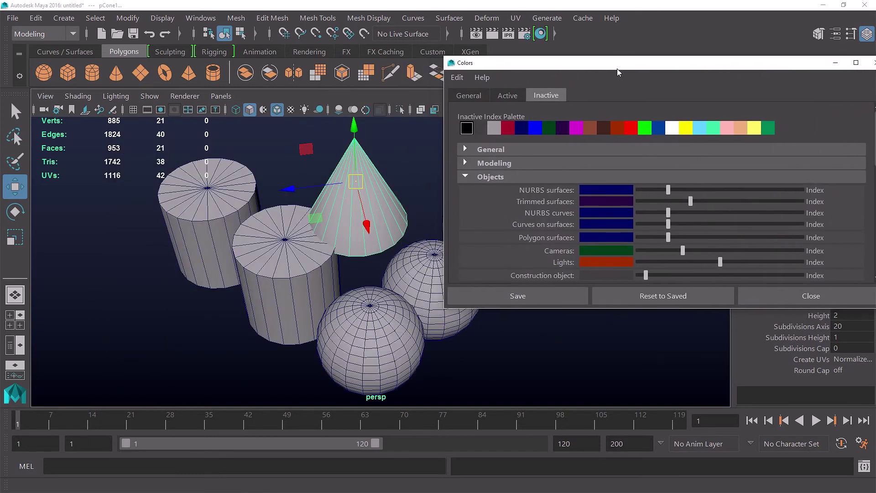
# - Deselect the cone, set the inactive Polygon surfaces color to black after trying red, and compare it on selected objects
pyautogui.click(414, 152)
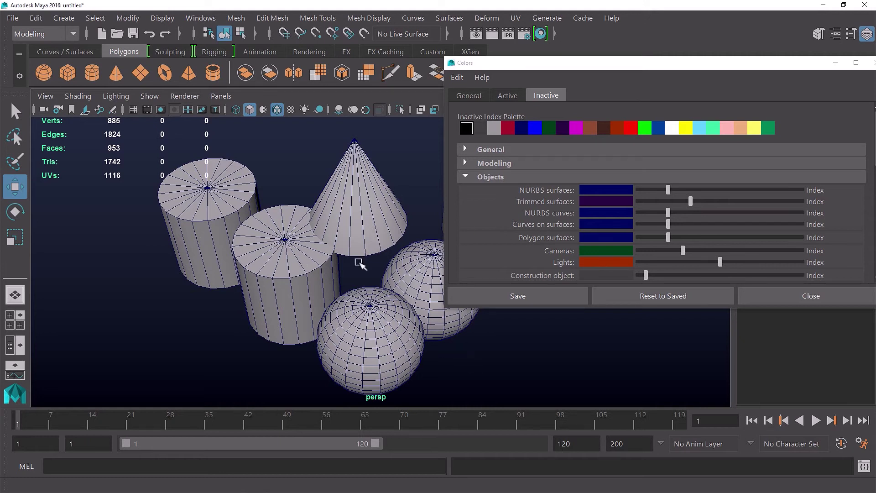
pyautogui.moveTo(669, 238); pyautogui.dragTo(728, 239)
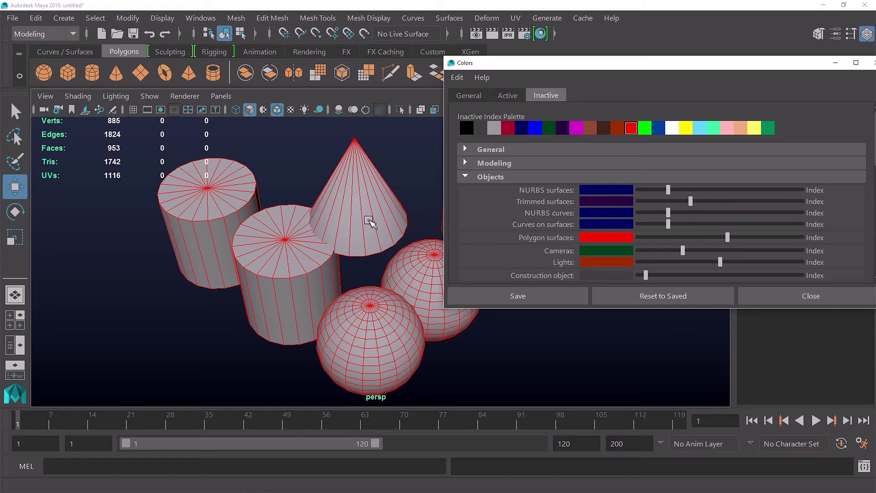
pyautogui.moveTo(727, 237); pyautogui.dragTo(604, 237)
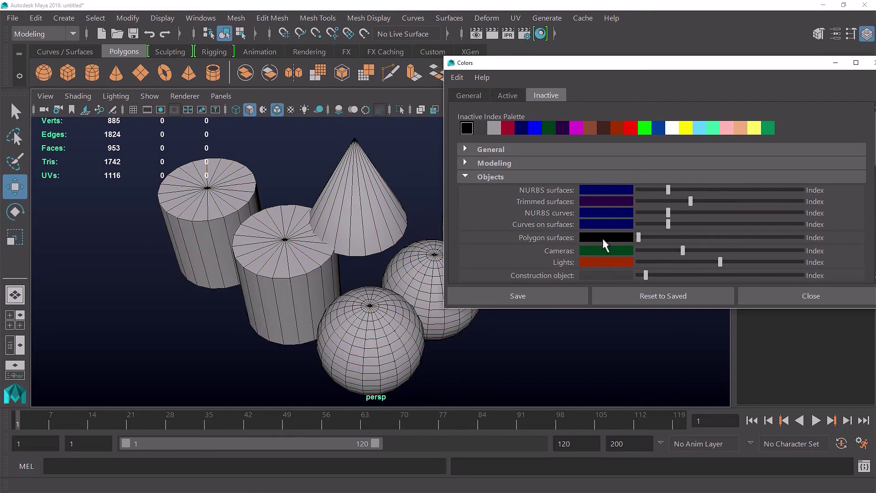
pyautogui.click(207, 199)
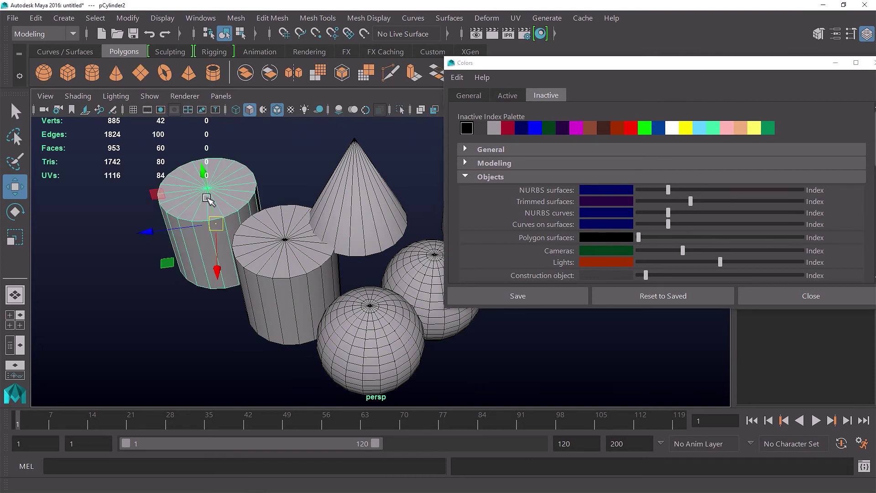
pyautogui.click(270, 234)
pyautogui.click(354, 203)
# - Select both cylinders and set the active Lead object color to light blue
pyautogui.click(234, 197)
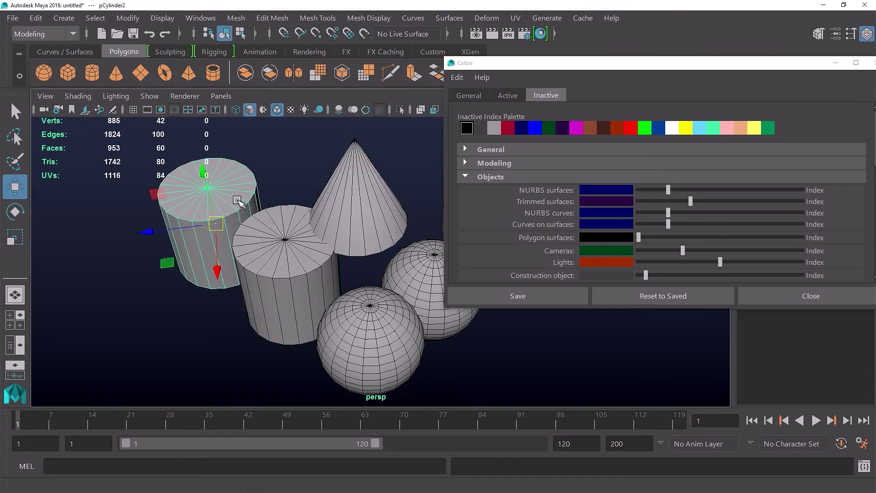
pyautogui.keyDown('shift'); pyautogui.click(277, 236); pyautogui.keyUp('shift')
pyautogui.click(508, 96)
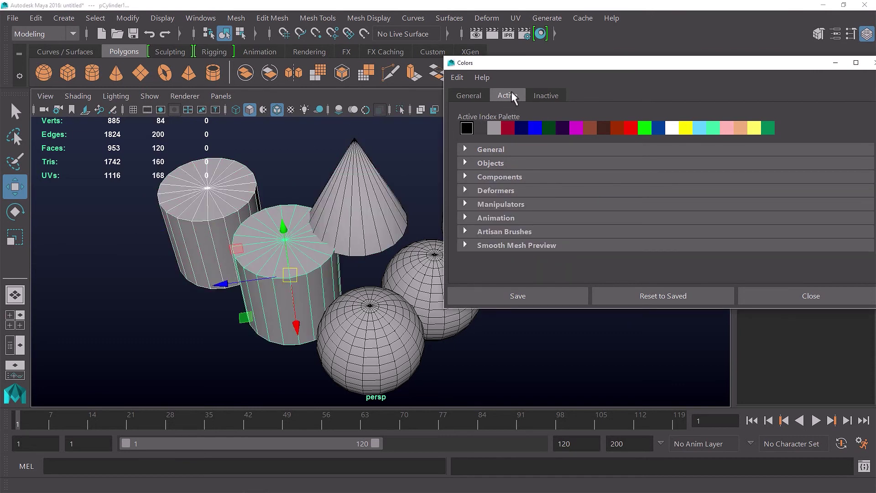
pyautogui.click(477, 149)
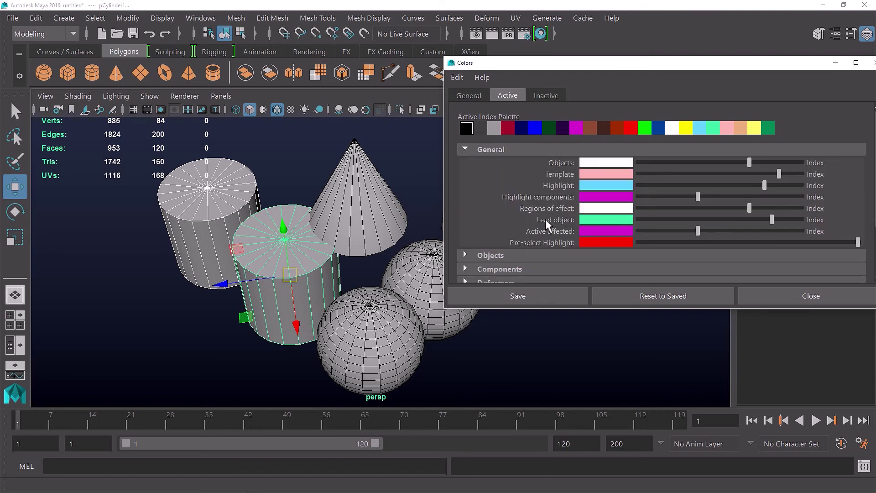
pyautogui.moveTo(771, 218)
pyautogui.mouseDown()
pyautogui.moveTo(805, 217)
pyautogui.moveTo(765, 218)
pyautogui.mouseUp()
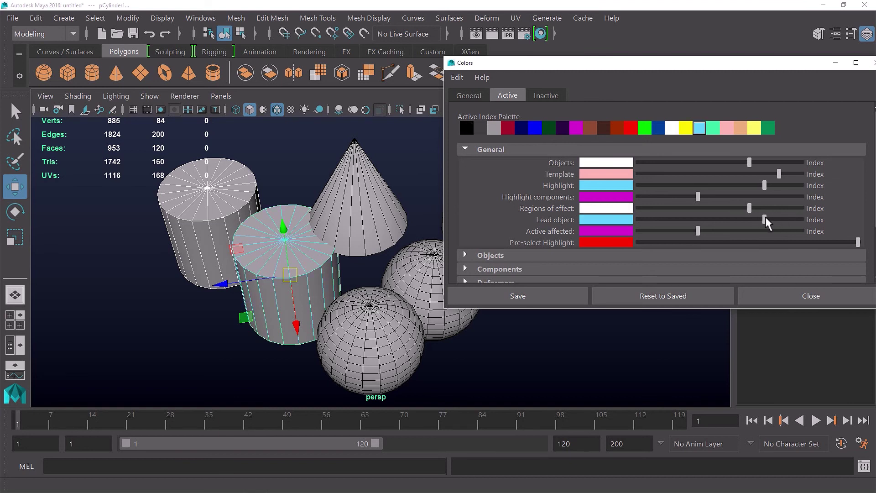
# - Select the front sphere, the cone and both cylinders in turn to check the lead object color
pyautogui.click(375, 304)
pyautogui.keyDown('shift'); pyautogui.click(381, 239); pyautogui.keyUp('shift')
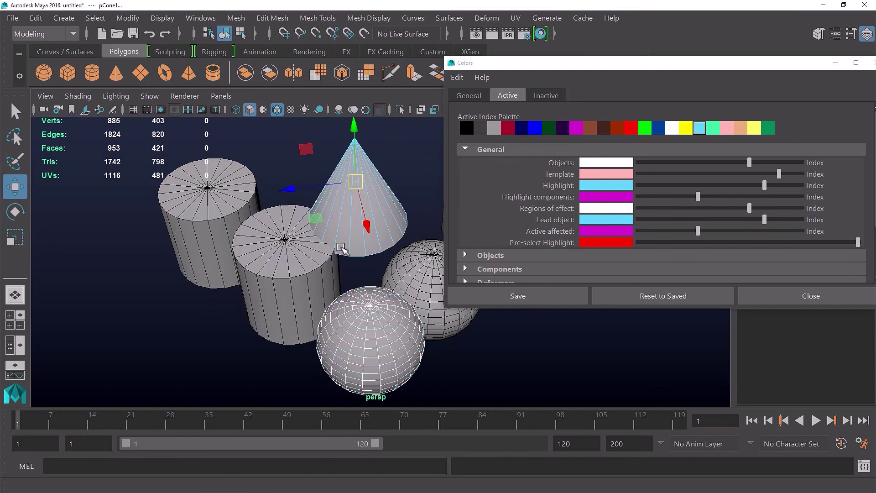
pyautogui.keyDown('shift'); pyautogui.click(312, 260); pyautogui.keyUp('shift')
pyautogui.keyDown('shift'); pyautogui.click(220, 204); pyautogui.keyUp('shift')
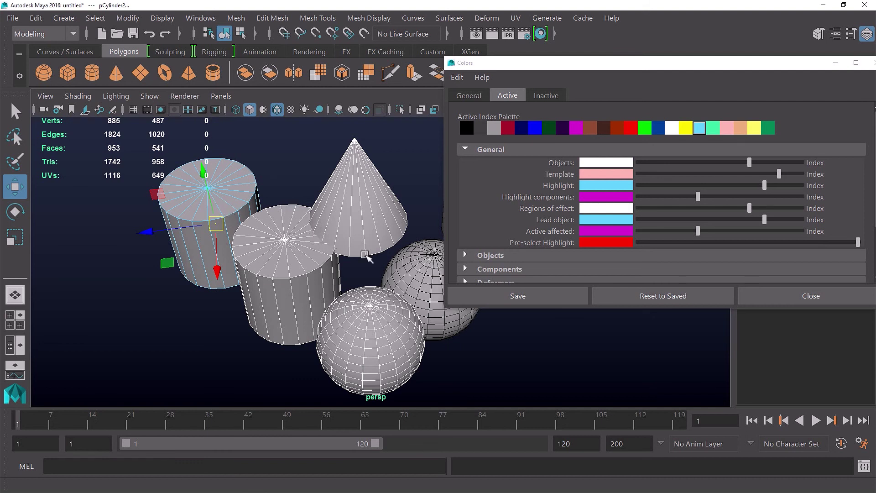
# - Enlarge the Colors window, expand the active Objects colors and set Polygon surfaces to light blue
pyautogui.moveTo(553, 308); pyautogui.dragTo(553, 410)
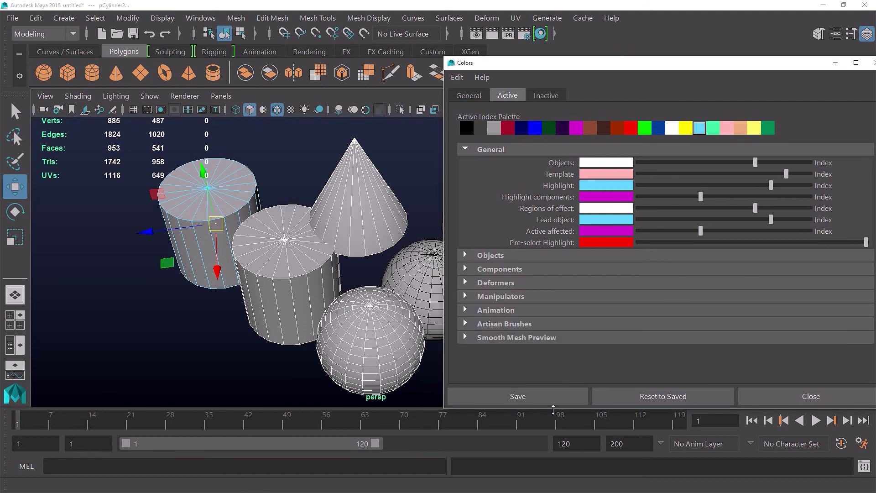
pyautogui.click(467, 255)
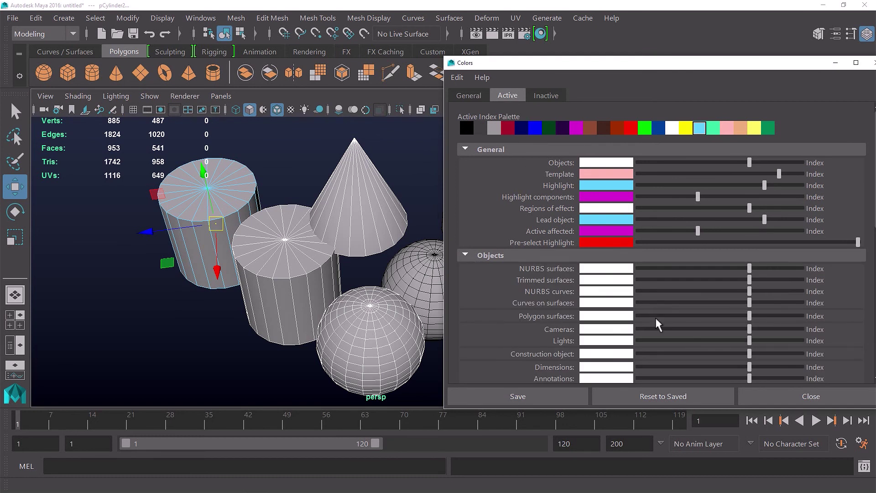
pyautogui.moveTo(750, 315); pyautogui.dragTo(762, 316)
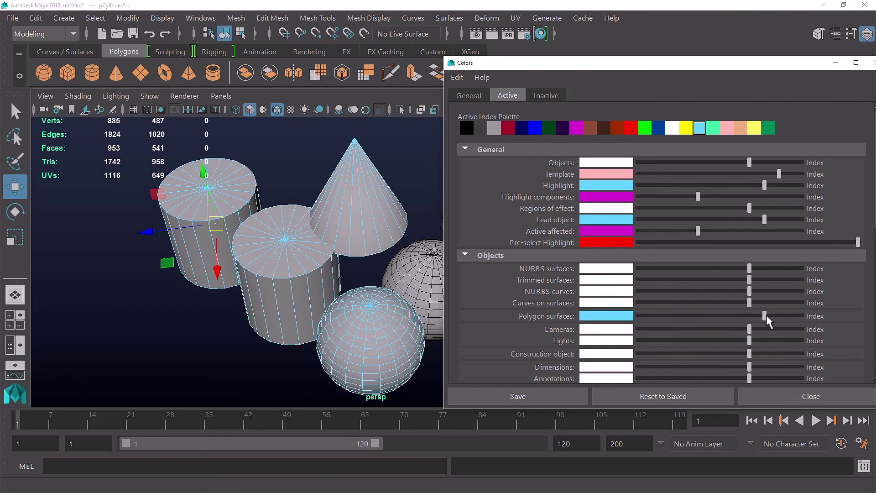
# - Select several objects together from another angle to check their active wireframe color
pyautogui.keyDown('alt'); pyautogui.moveTo(312, 306); pyautogui.dragTo(224, 287, button='middle'); pyautogui.keyUp('alt')
pyautogui.click(363, 274)
pyautogui.keyDown('alt'); pyautogui.moveTo(364, 275); pyautogui.dragTo(387, 196); pyautogui.keyUp('alt')
pyautogui.keyDown('shift'); pyautogui.click(388, 196); pyautogui.keyUp('shift')
pyautogui.keyDown('shift'); pyautogui.click(348, 233); pyautogui.keyUp('shift')
pyautogui.keyDown('shift'); pyautogui.click(245, 229); pyautogui.keyUp('shift')
# - Add a polygon sphere, scale it up and move it away from the other objects into open space
pyautogui.click(44, 73)
pyautogui.keyDown('alt'); pyautogui.moveTo(295, 197); pyautogui.dragTo(254, 217); pyautogui.keyUp('alt')
pyautogui.press('r')
pyautogui.moveTo(251, 246); pyautogui.dragTo(114, 261)
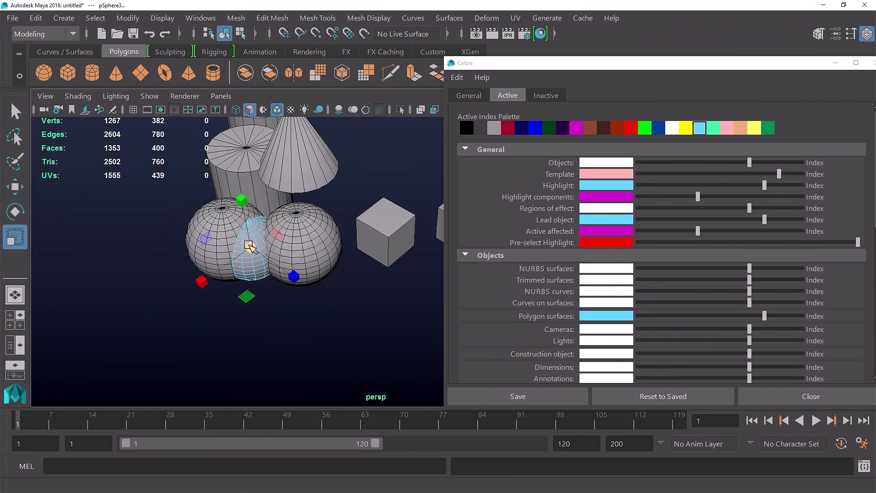
pyautogui.press('w')
pyautogui.moveTo(249, 246); pyautogui.dragTo(103, 261)
pyautogui.keyDown('alt'); pyautogui.moveTo(172, 254); pyautogui.dragTo(269, 276); pyautogui.keyUp('alt')
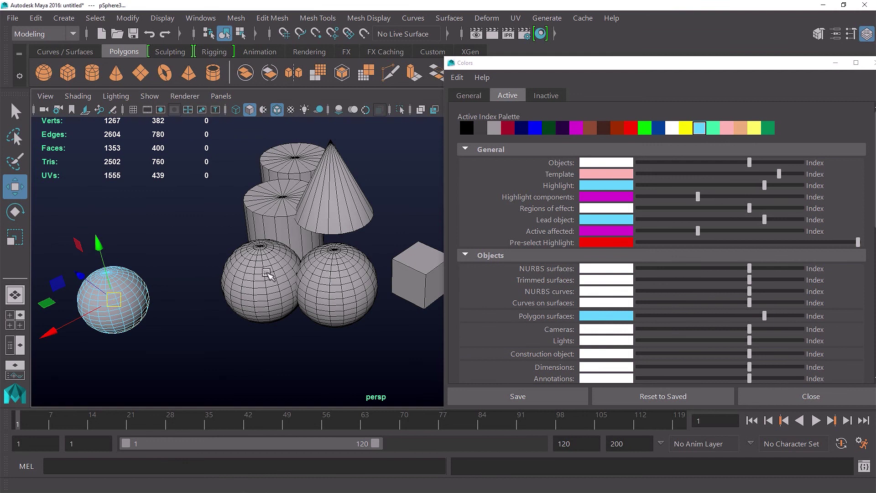
# - Review the color categories listed for inactive objects
pyautogui.click(567, 341)
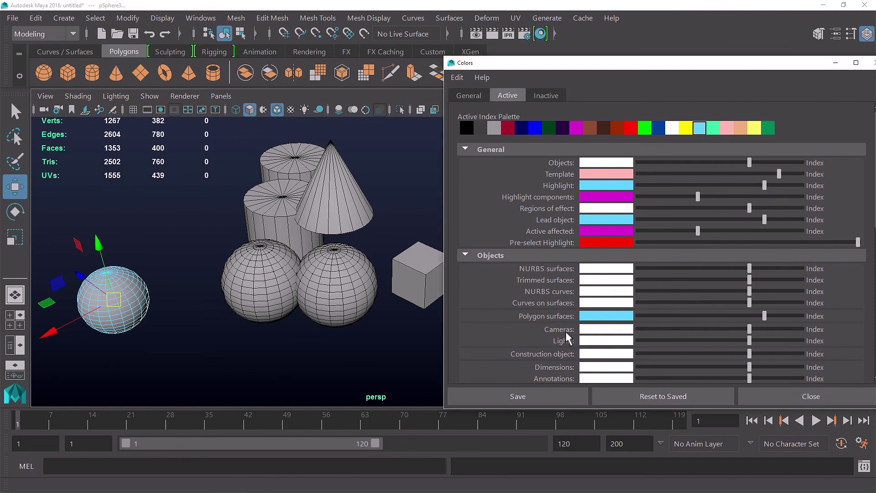
pyautogui.click(550, 96)
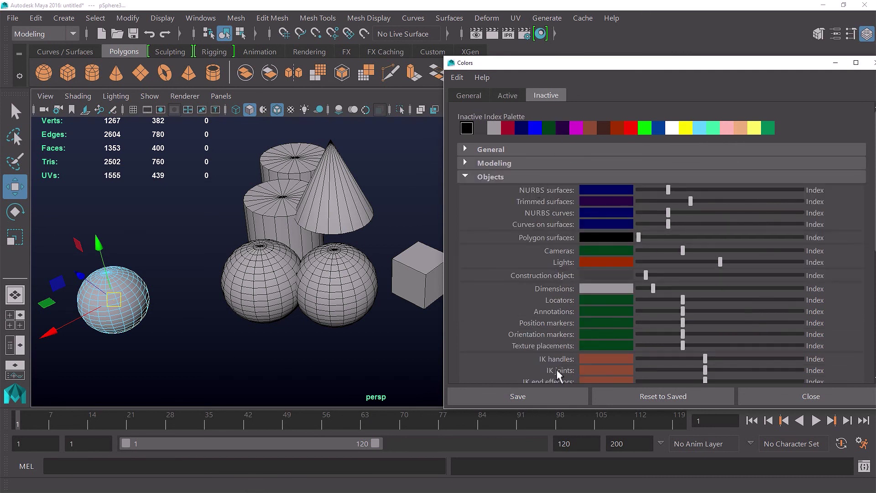
pyautogui.scroll(-3, 558, 365)
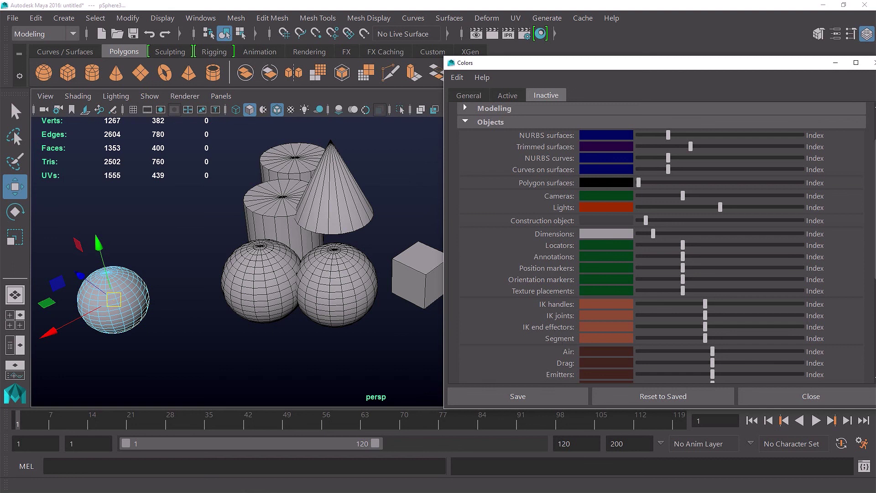
# - Close the Color Settings and select all objects in the scene
pyautogui.click(811, 396)
pyautogui.moveTo(542, 337); pyautogui.dragTo(73, 143)
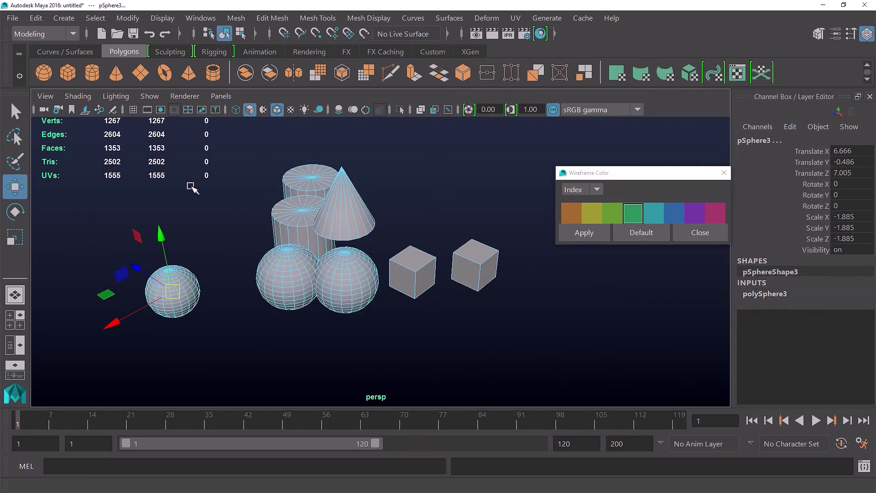